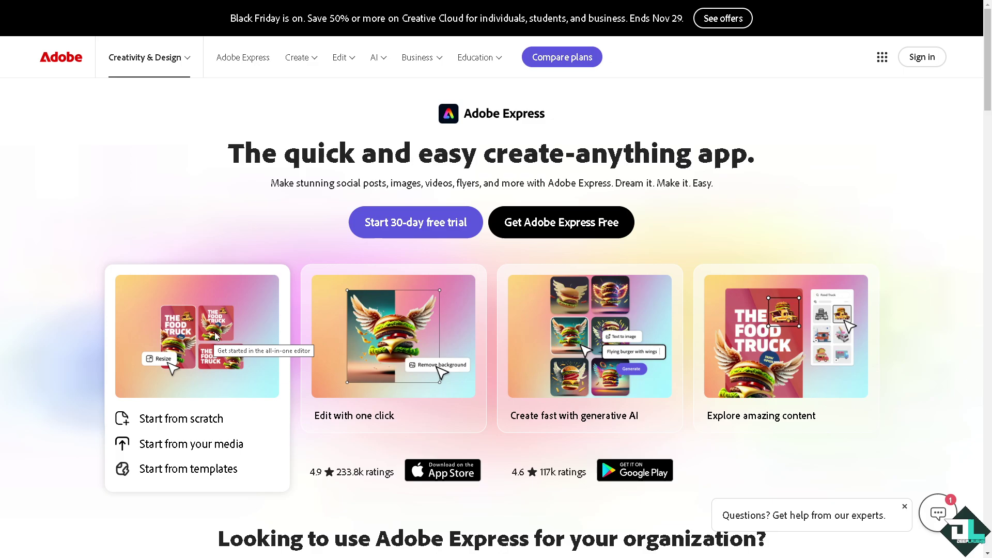
Choose 'Get Adobe Express Free' on the landing page to reach sign-in
{"action": "left_click", "coordinate": [560, 225]}
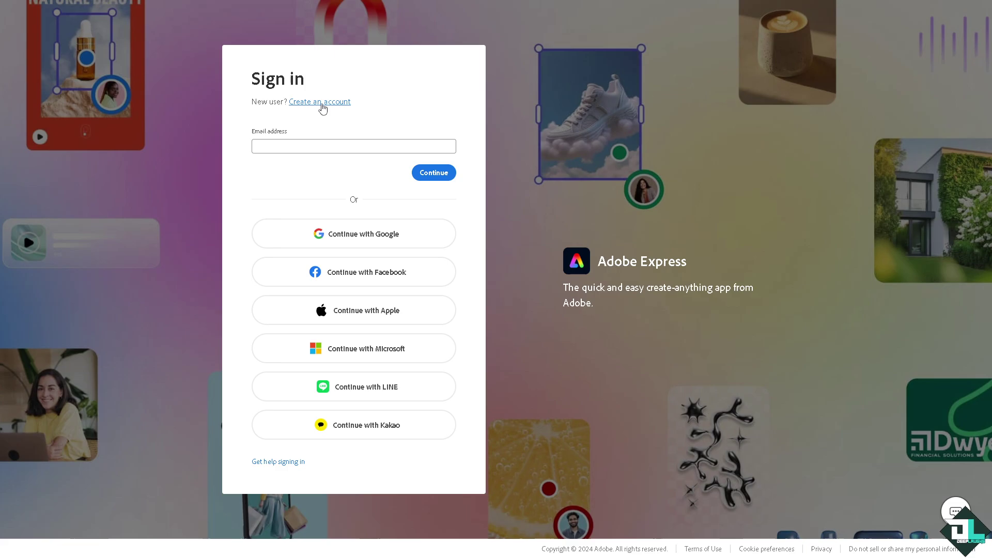
Switch the sign-in form to creating a new Adobe Express account
{"action": "left_click", "coordinate": [322, 102]}
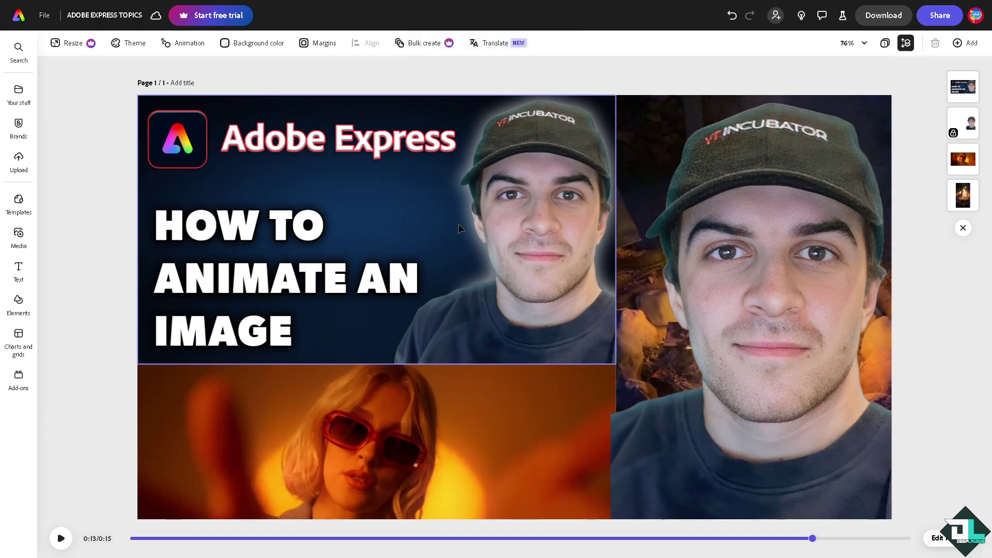
Add a same-size page and select the thumbnail image on page 1
{"action": "left_click", "coordinate": [966, 43]}
{"action": "left_click", "coordinate": [930, 85]}
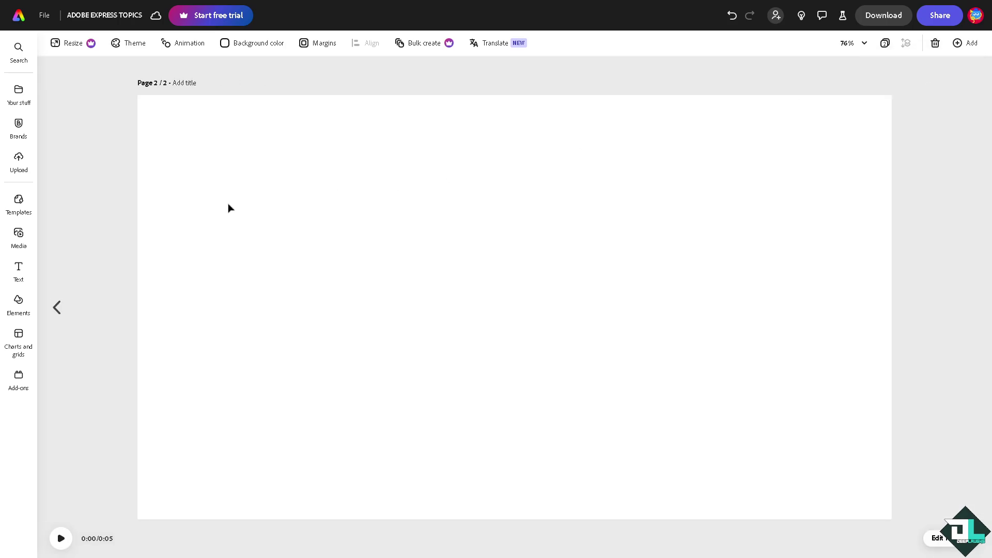
{"action": "left_click", "coordinate": [57, 307]}
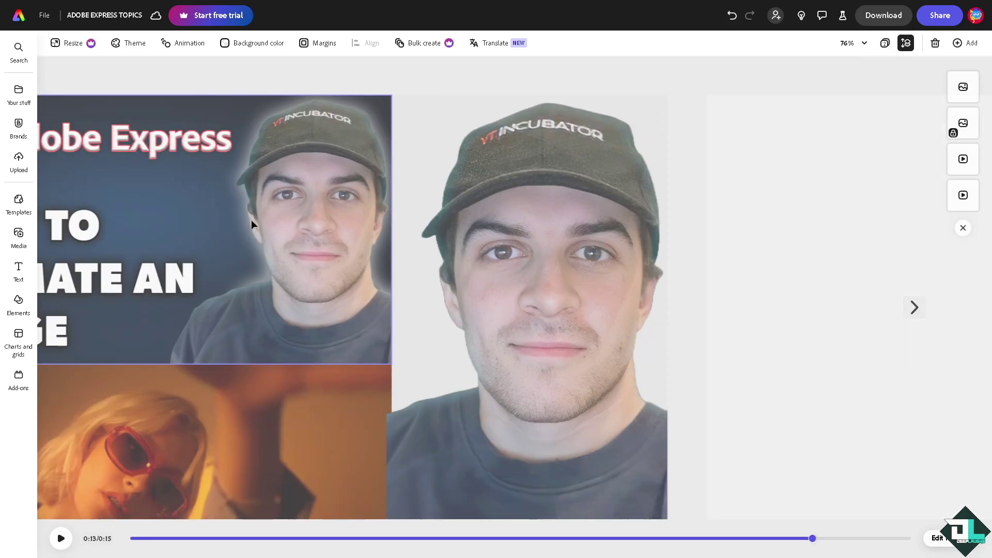
{"action": "left_click", "coordinate": [252, 220]}
Add another same-size blank page and paste the thumbnail onto page 2
{"action": "left_click", "coordinate": [966, 43]}
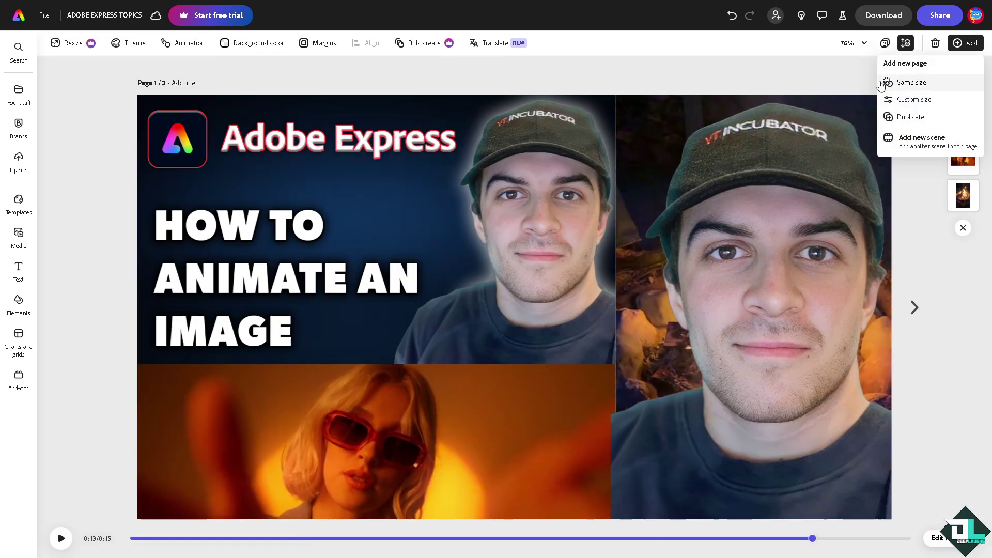
{"action": "left_click", "coordinate": [900, 84]}
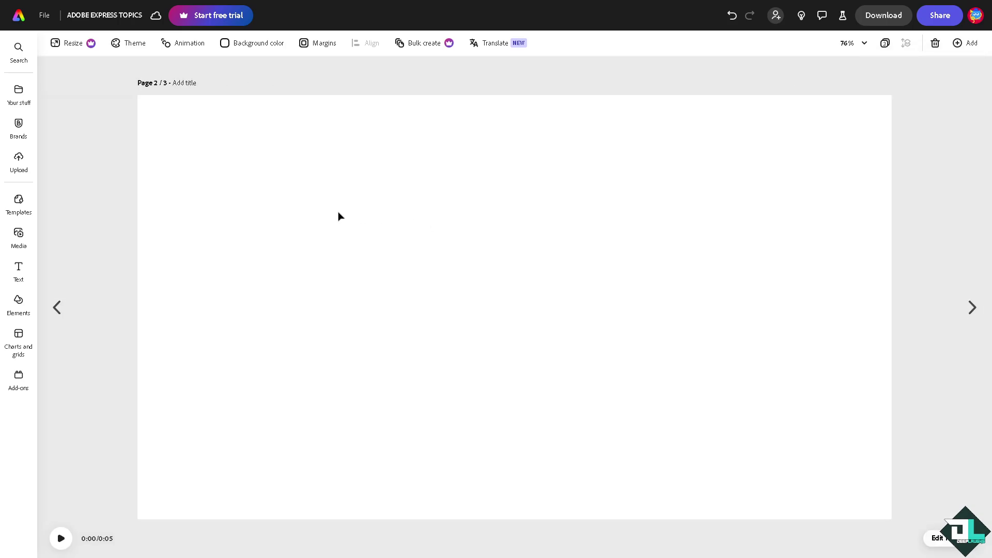
{"action": "left_click", "coordinate": [57, 307]}
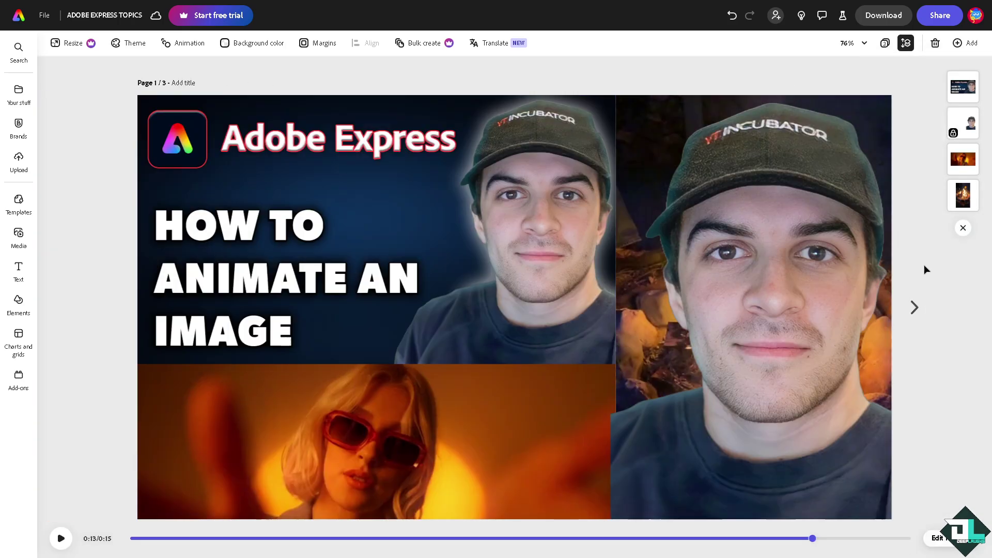
{"action": "left_click", "coordinate": [915, 308]}
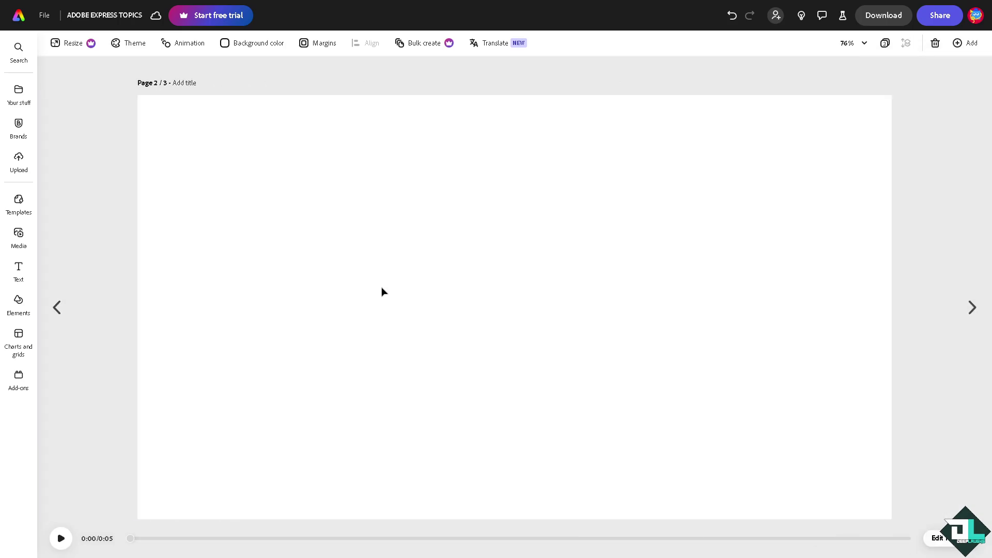
{"action": "key", "text": "ctrl+v"}
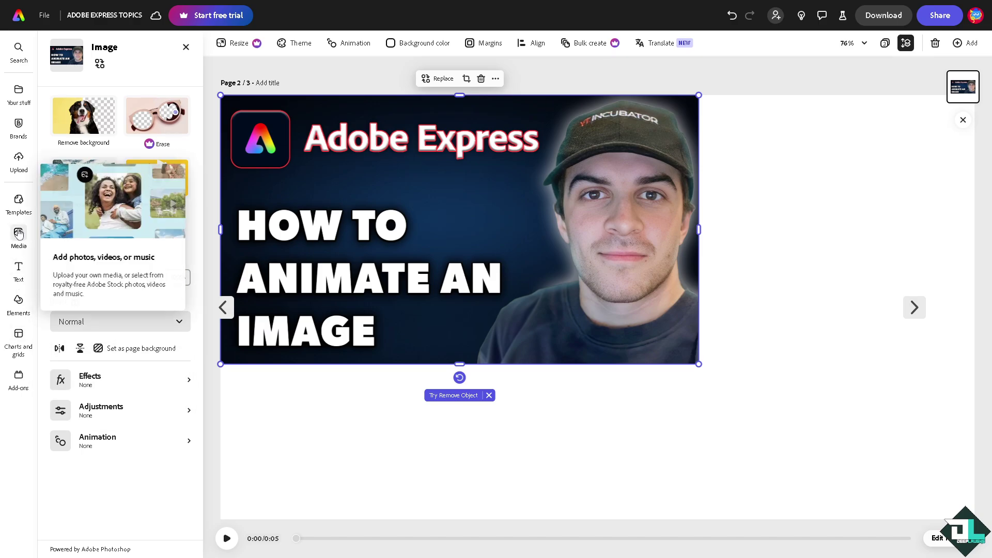
Place the woman-in-brown-coat stock photo at the right, spanning the full page height
{"action": "left_click", "coordinate": [19, 234]}
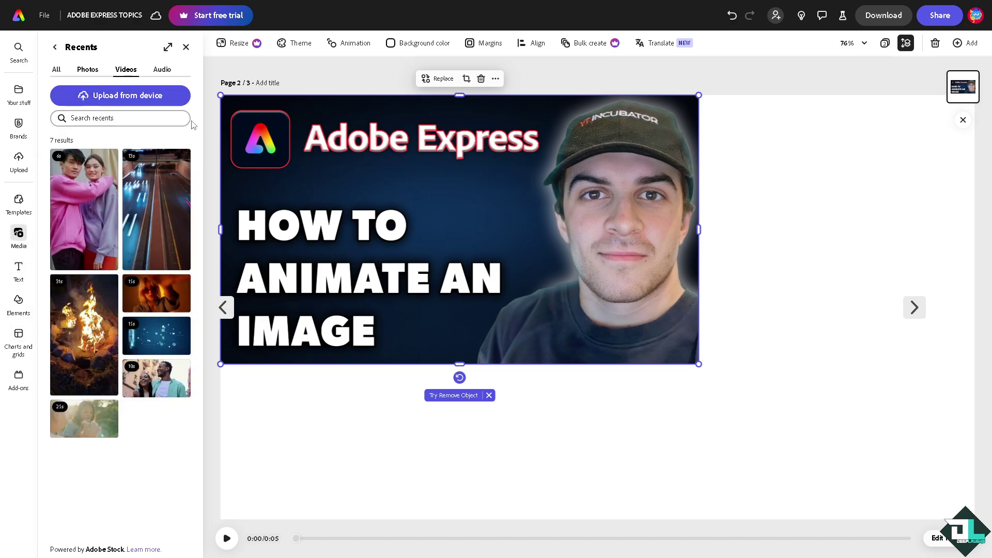
{"action": "left_click", "coordinate": [54, 47]}
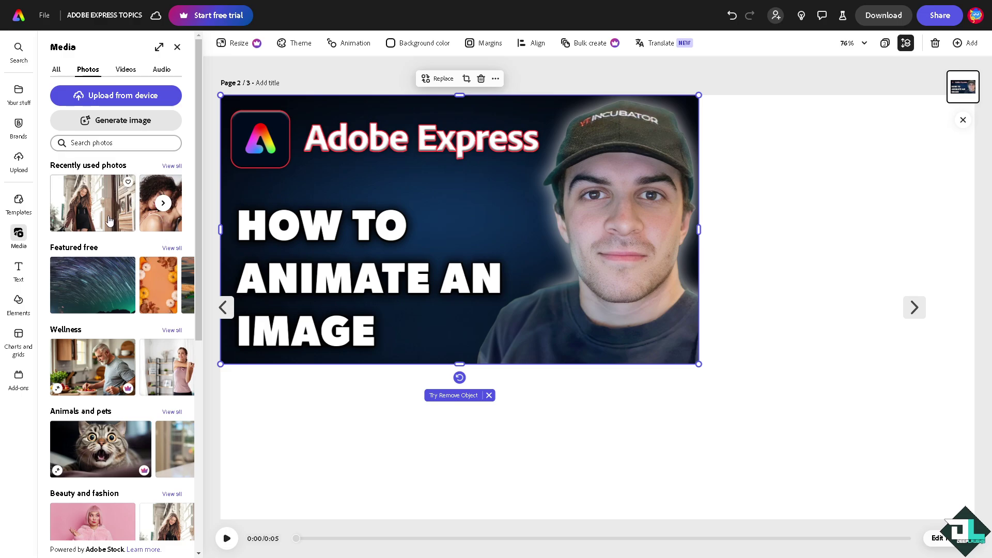
{"action": "left_click", "coordinate": [99, 204]}
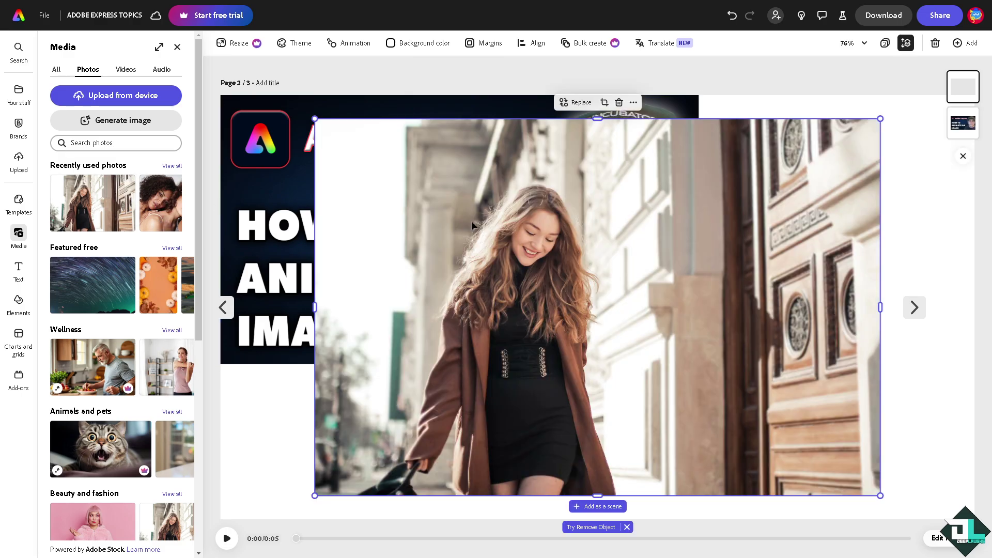
{"action": "left_click_drag", "start_coordinate": [471, 221], "coordinate": [566, 197]}
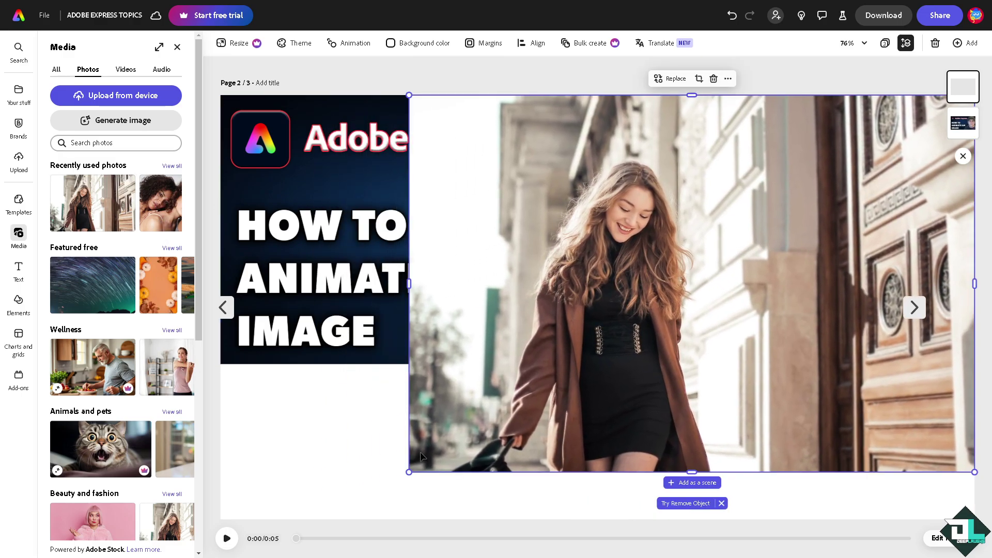
{"action": "left_click_drag", "start_coordinate": [409, 472], "coordinate": [733, 322]}
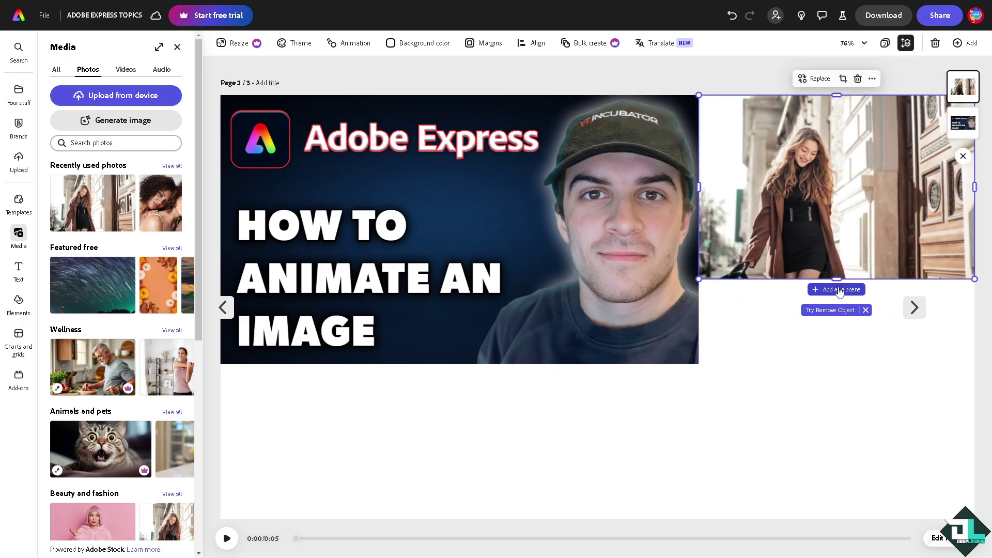
{"action": "left_click_drag", "start_coordinate": [837, 279], "coordinate": [839, 364]}
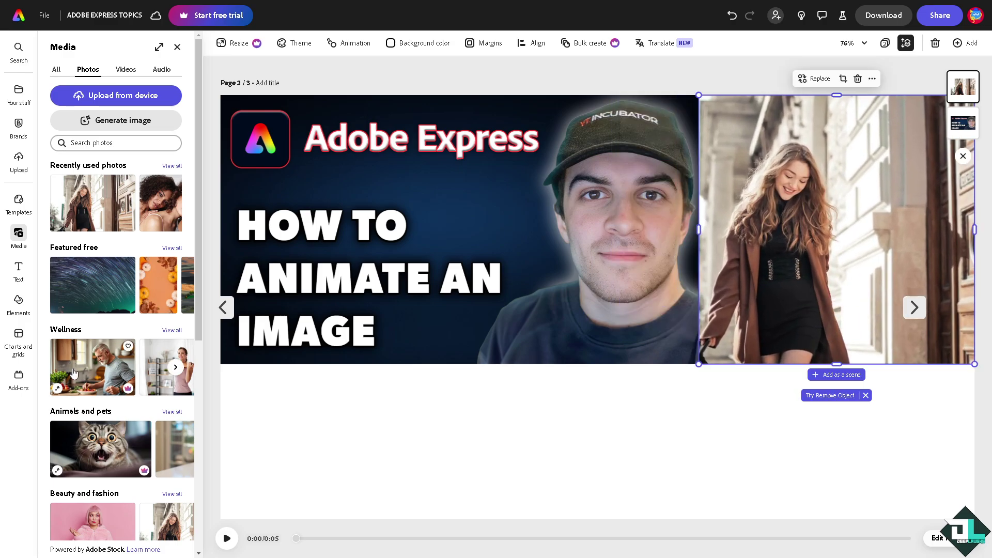
{"action": "scroll", "coordinate": [104, 244], "scroll_direction": "down", "scroll_amount": 3}
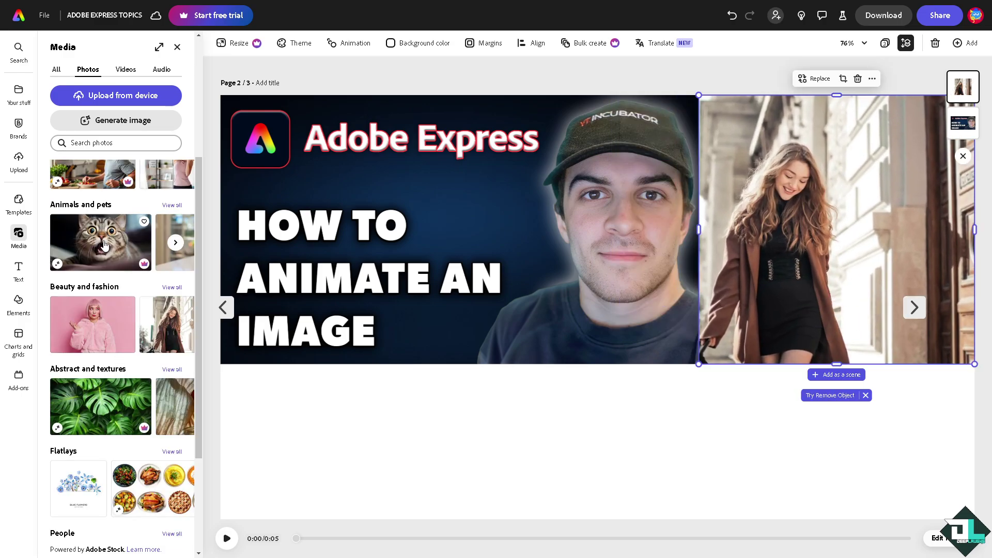
Add the pink-haired woman photo across the bottom and send it to back
{"action": "left_click", "coordinate": [104, 245]}
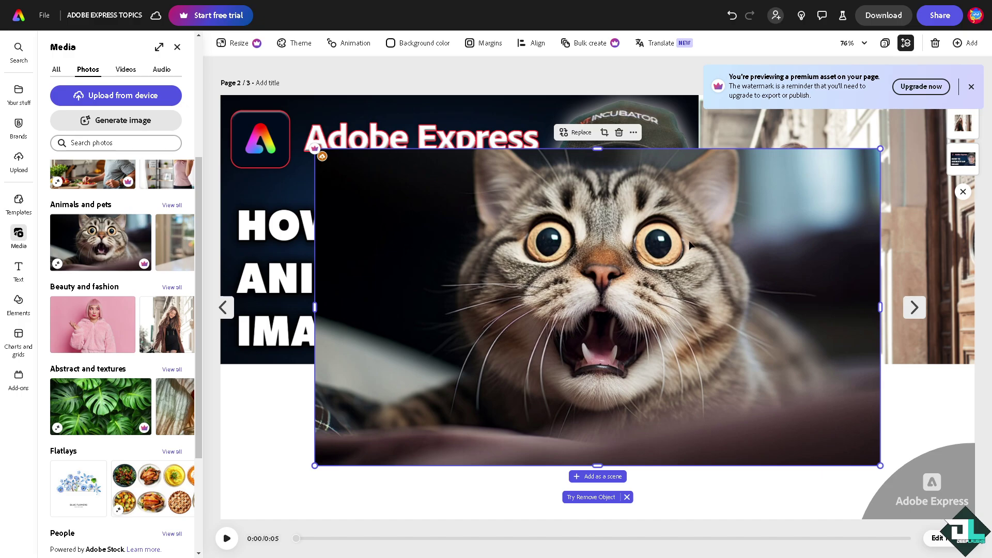
{"action": "key", "text": "Delete"}
{"action": "left_click", "coordinate": [78, 335]}
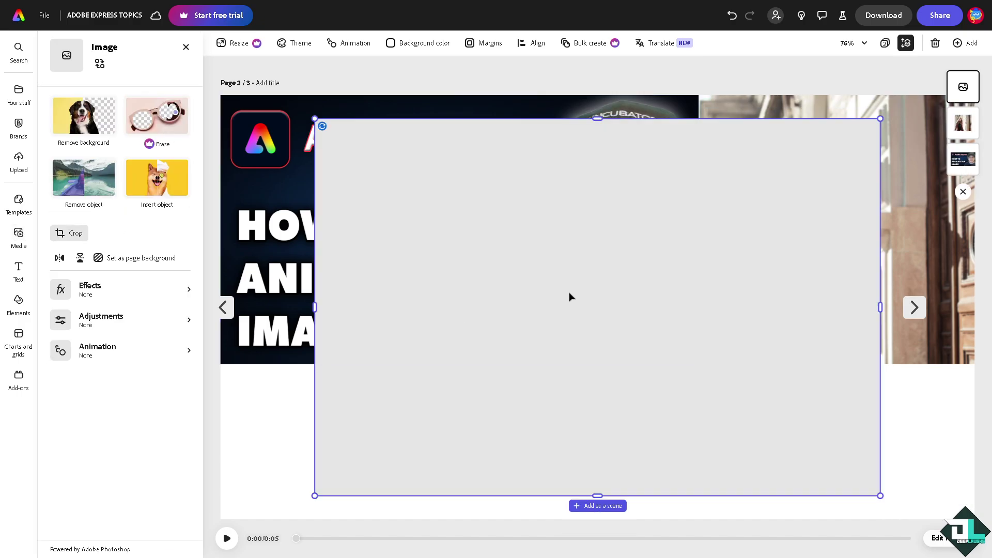
{"action": "left_click_drag", "start_coordinate": [503, 303], "coordinate": [464, 496]}
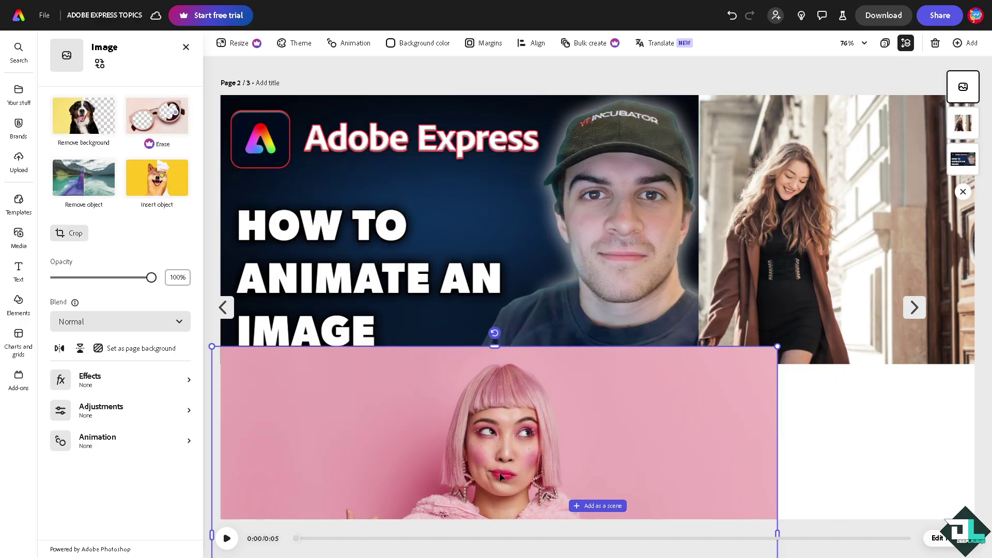
{"action": "mouse_move", "coordinate": [777, 347]}
{"action": "left_mouse_down"}
{"action": "mouse_move", "coordinate": [832, 270]}
{"action": "mouse_move", "coordinate": [822, 445]}
{"action": "left_mouse_up"}
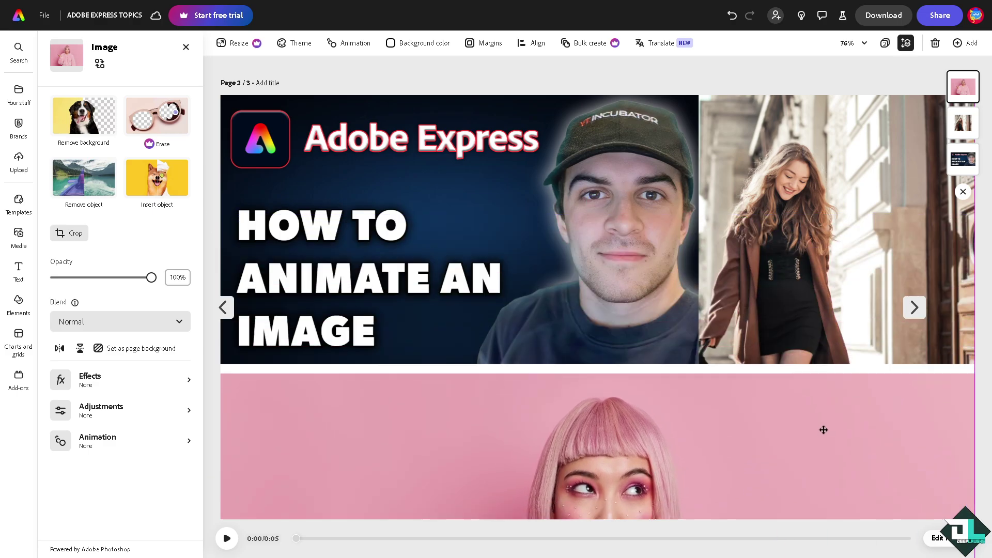
{"action": "right_click", "coordinate": [708, 410]}
{"action": "left_click", "coordinate": [747, 332]}
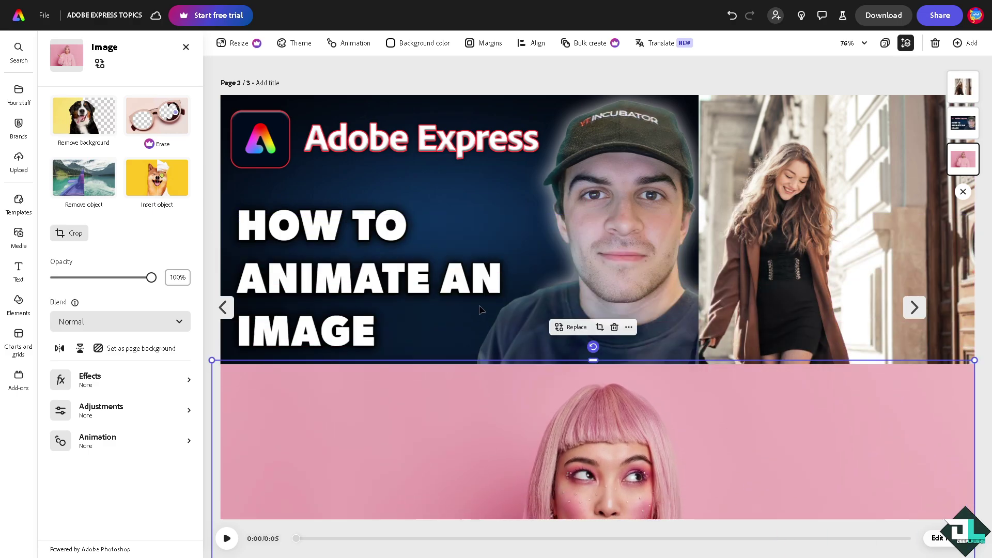
Give the HOW TO ANIMATE AN IMAGE thumbnail a Drift entrance and Drift exit
{"action": "left_click", "coordinate": [483, 310]}
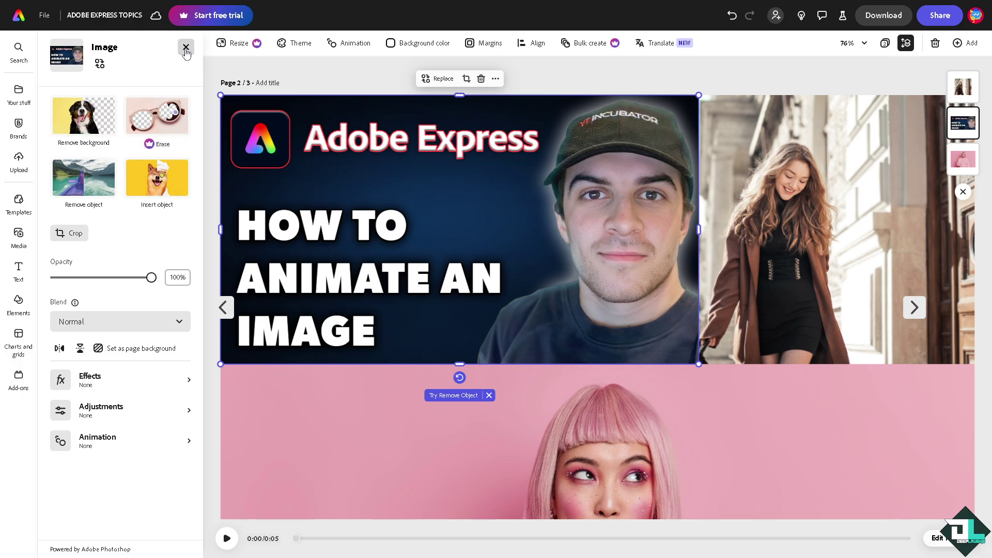
{"action": "key", "text": "Escape"}
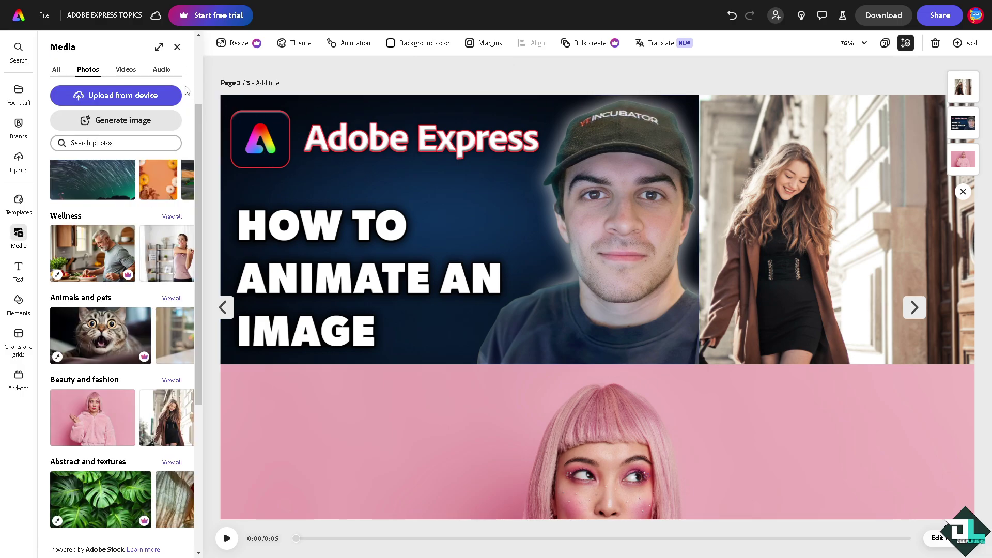
{"action": "left_click", "coordinate": [177, 47]}
{"action": "left_click", "coordinate": [289, 164]}
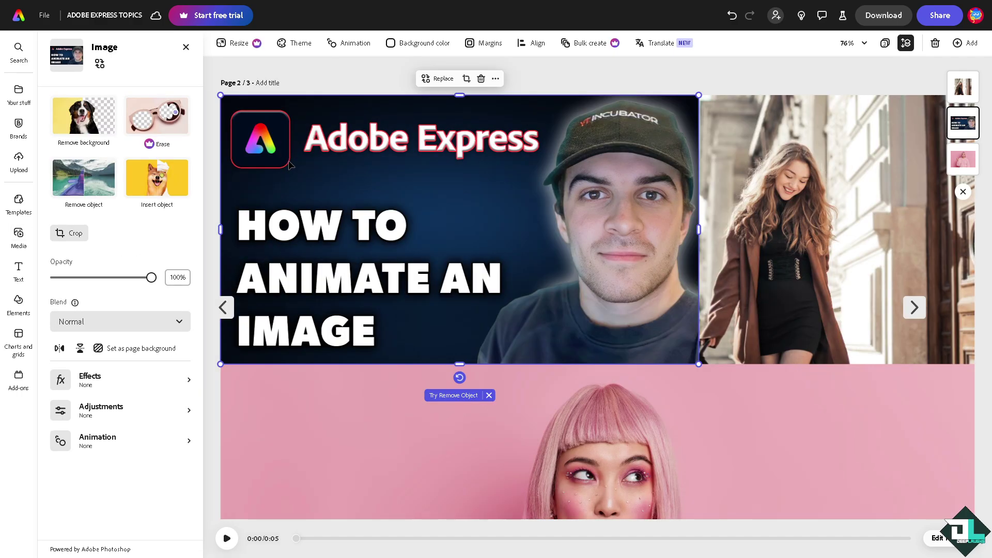
{"action": "left_click", "coordinate": [355, 44]}
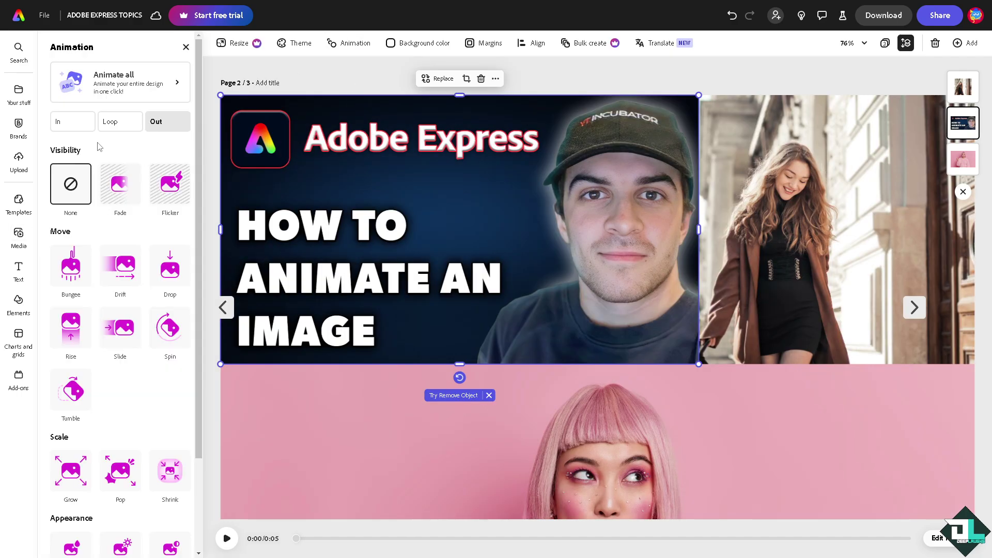
{"action": "left_click", "coordinate": [71, 126]}
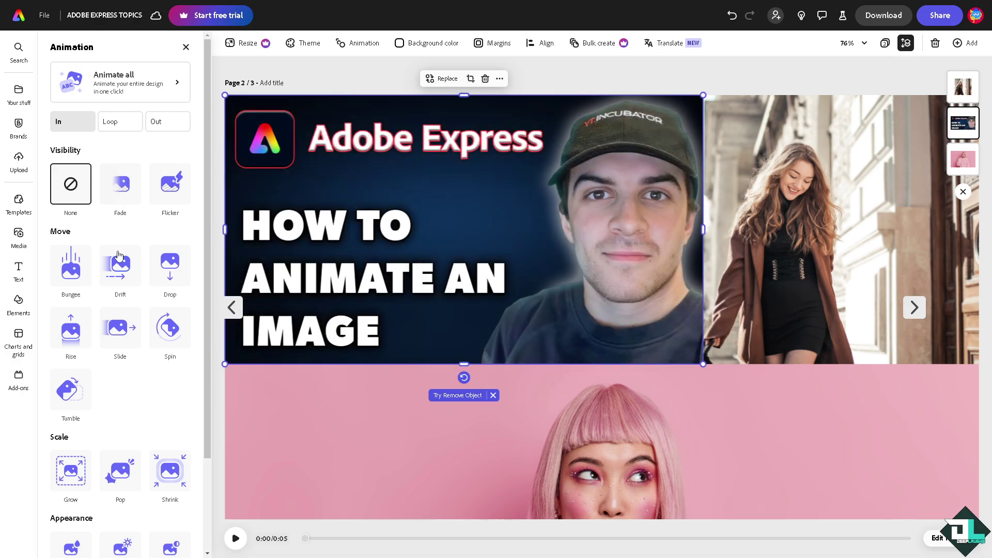
{"action": "left_click", "coordinate": [119, 274]}
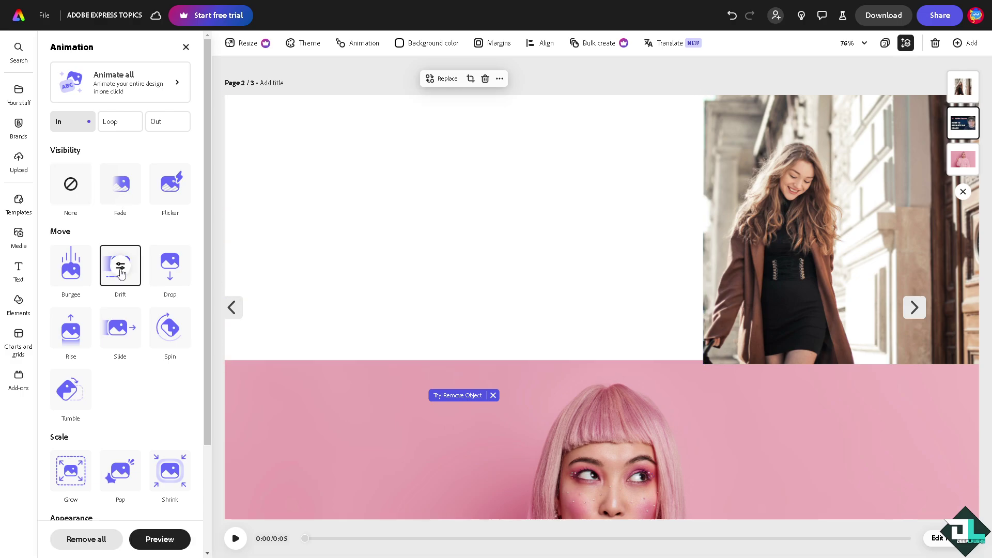
{"action": "left_click", "coordinate": [167, 129]}
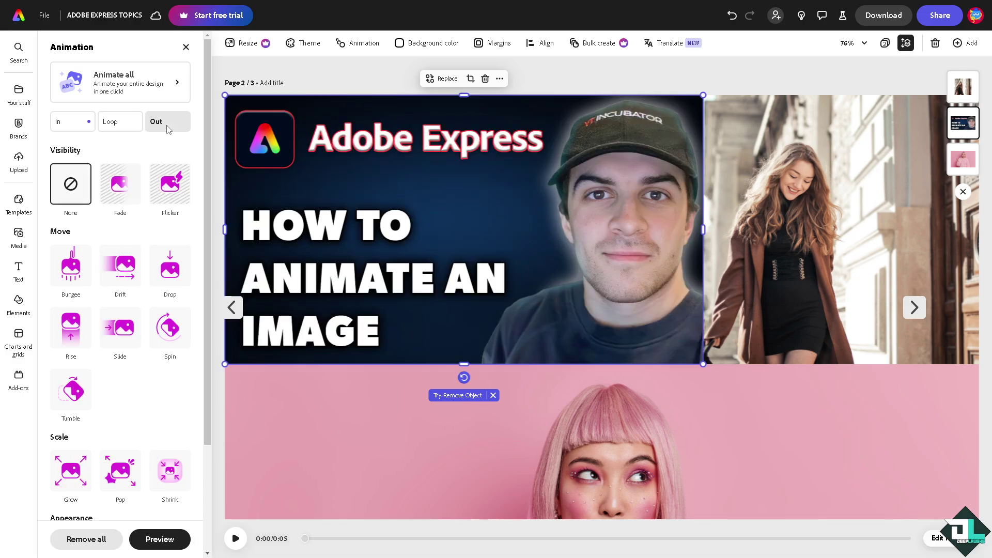
{"action": "left_click", "coordinate": [124, 272]}
Give the woman photo a Rise entrance and a Spin exit
{"action": "left_click", "coordinate": [863, 201]}
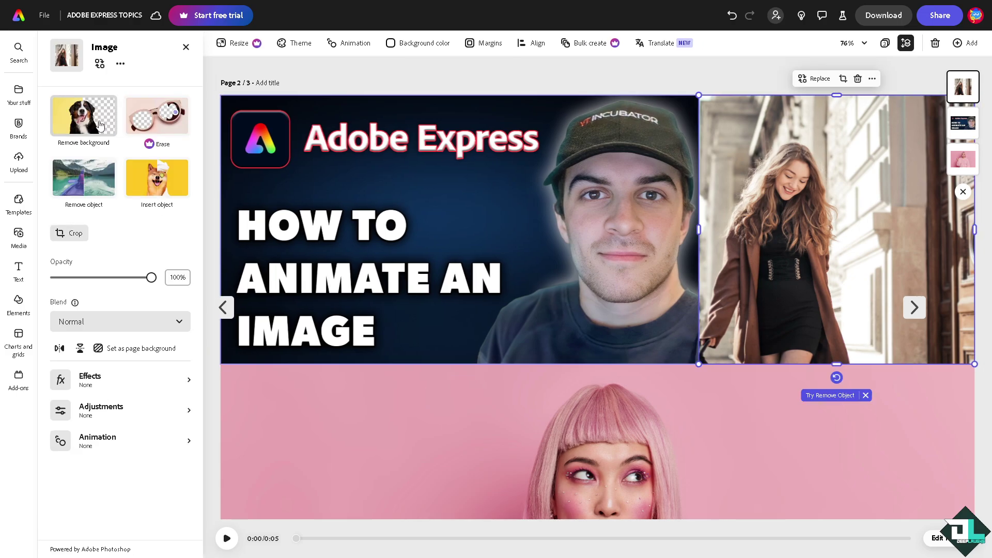
{"action": "left_click", "coordinate": [101, 439]}
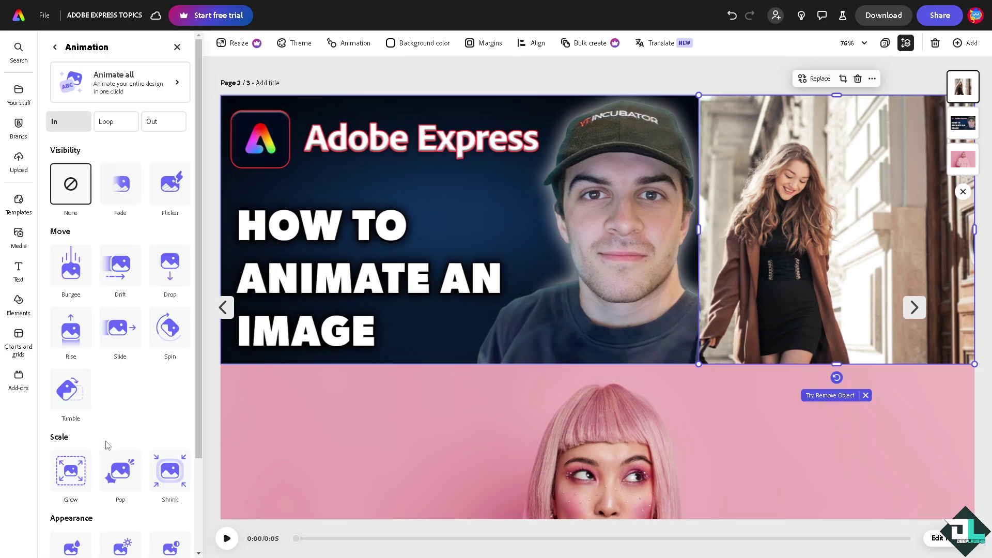
{"action": "left_click", "coordinate": [72, 334]}
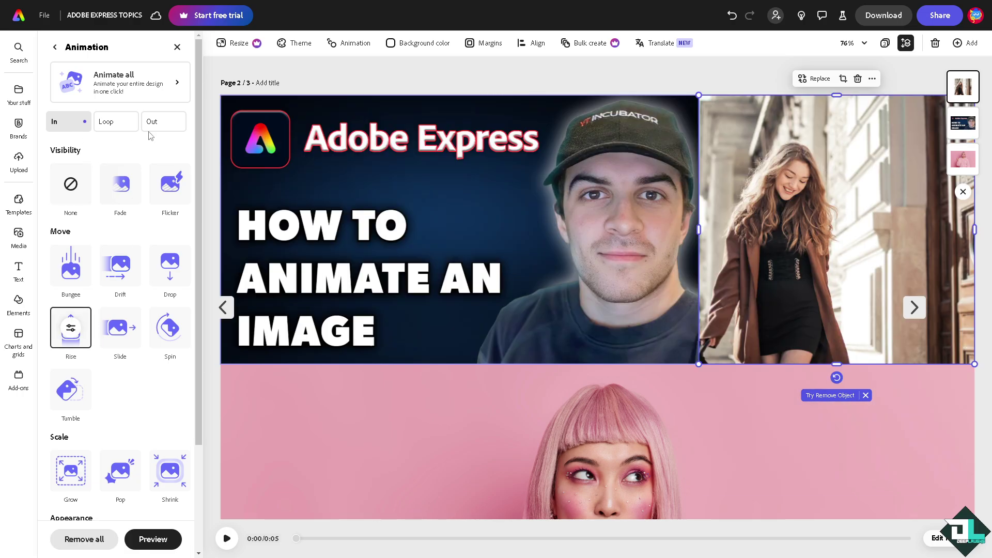
{"action": "left_click", "coordinate": [178, 123]}
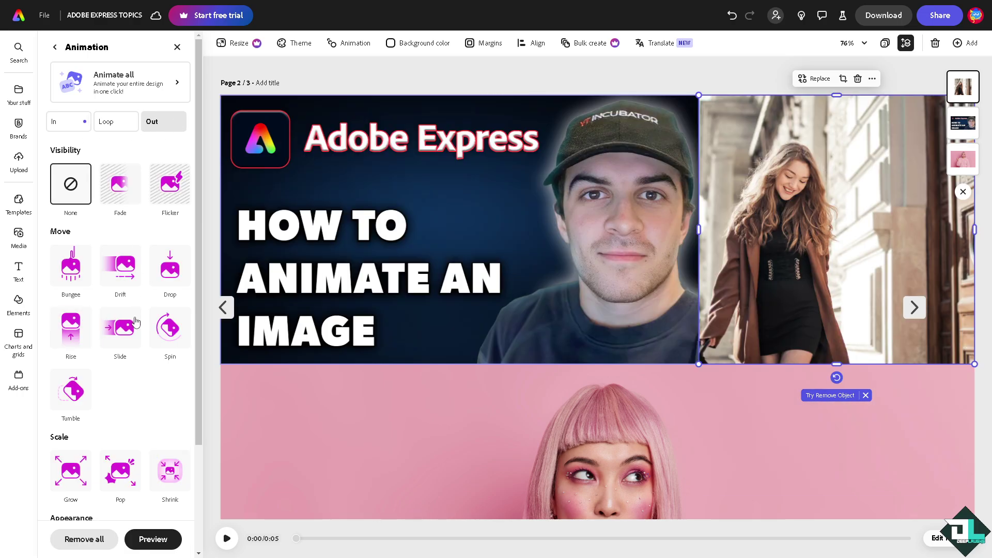
{"action": "left_click", "coordinate": [168, 330]}
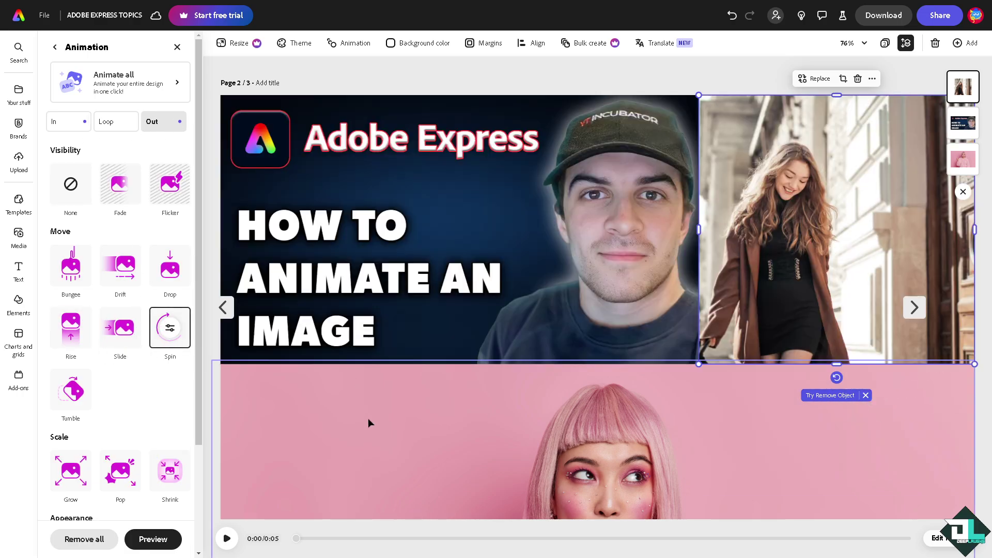
Give the pink-haired photo a Tumble entrance and a Shrink exit
{"action": "left_click", "coordinate": [373, 429]}
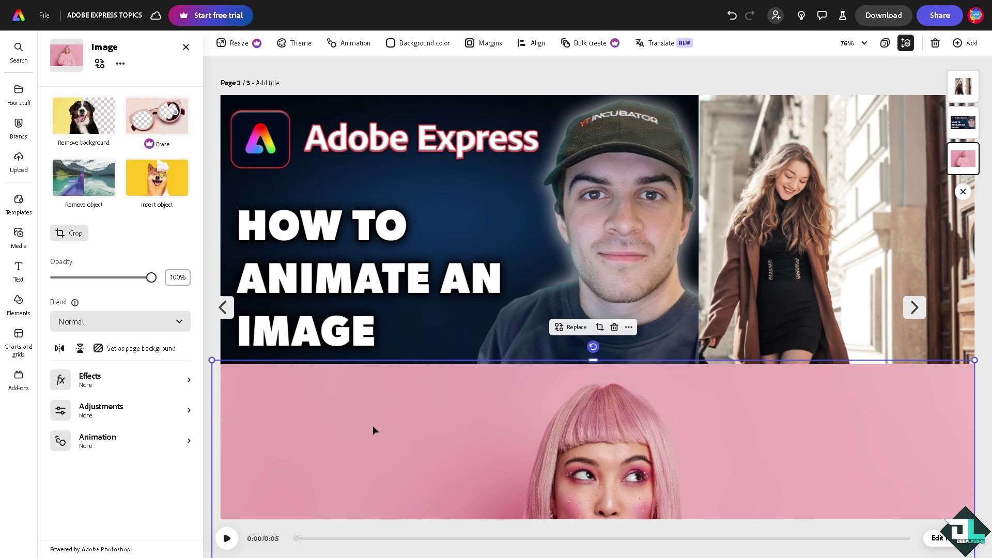
{"action": "left_click", "coordinate": [97, 442]}
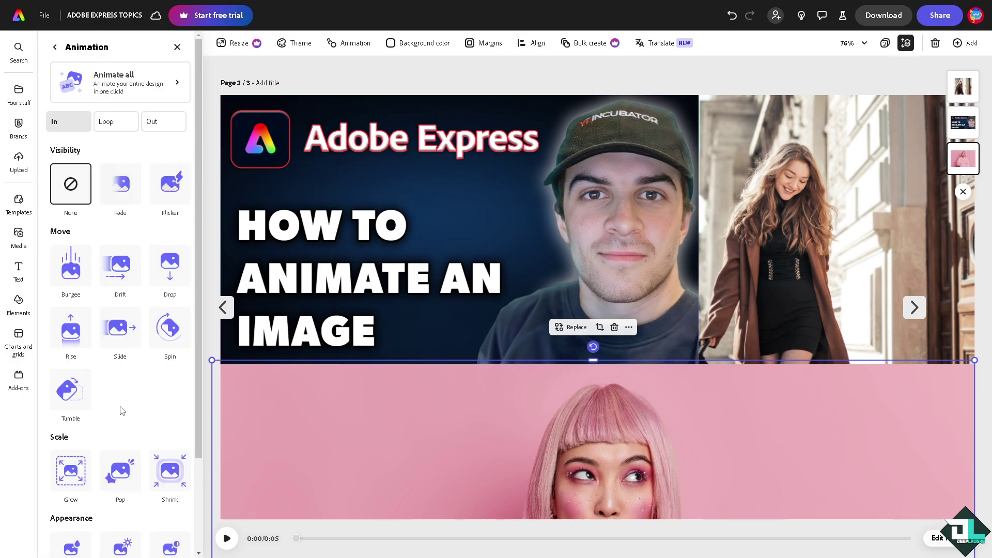
{"action": "left_click", "coordinate": [85, 394]}
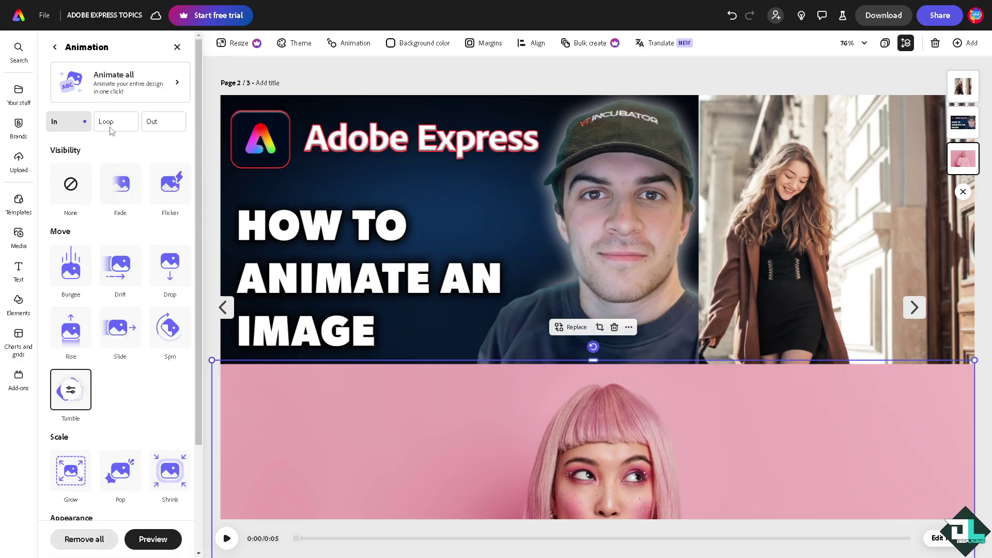
{"action": "left_click", "coordinate": [161, 124]}
{"action": "scroll", "coordinate": [117, 411], "scroll_direction": "down", "scroll_amount": 1}
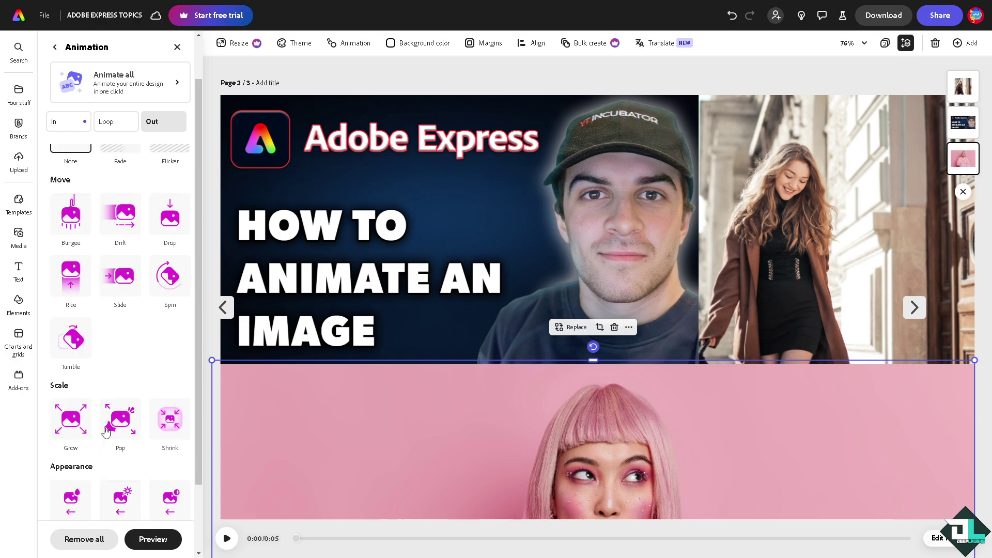
{"action": "left_click", "coordinate": [169, 419]}
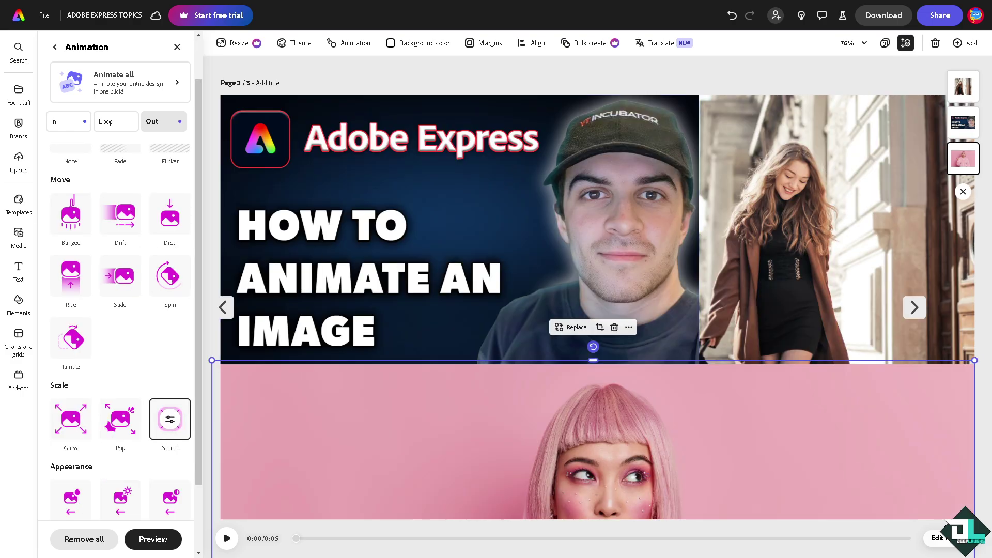
{"action": "left_click", "coordinate": [154, 538]}
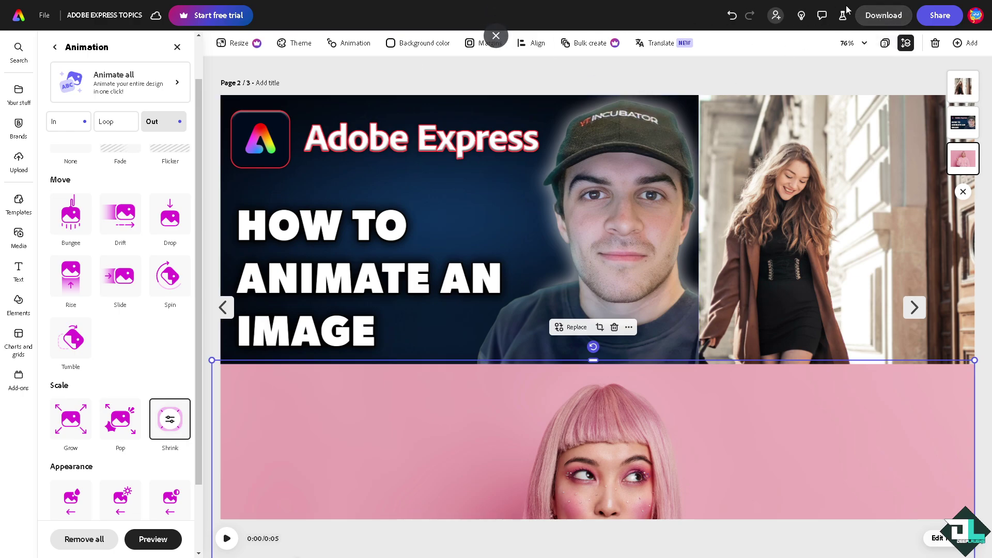
Confirm MP4 as the download file format
{"action": "left_click", "coordinate": [876, 18]}
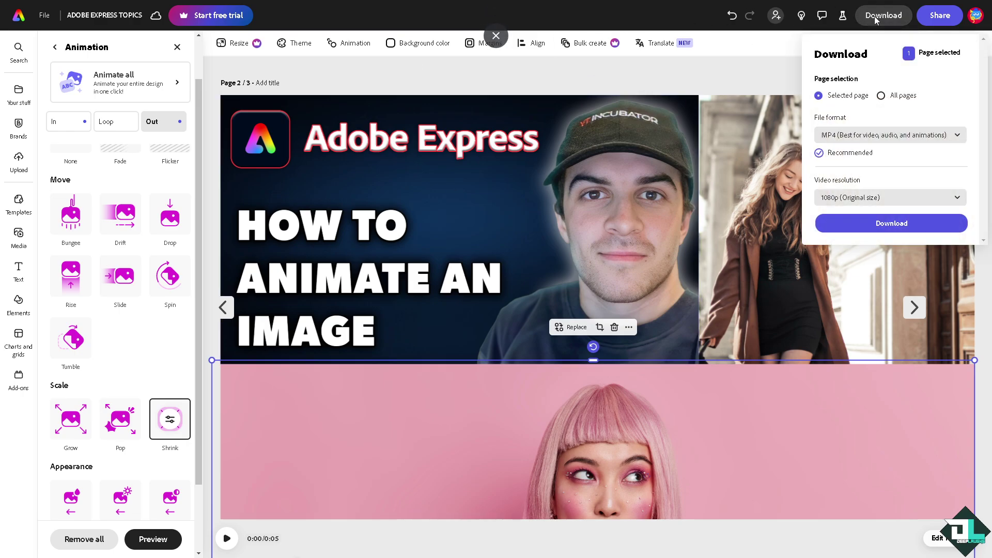
{"action": "left_click", "coordinate": [867, 137]}
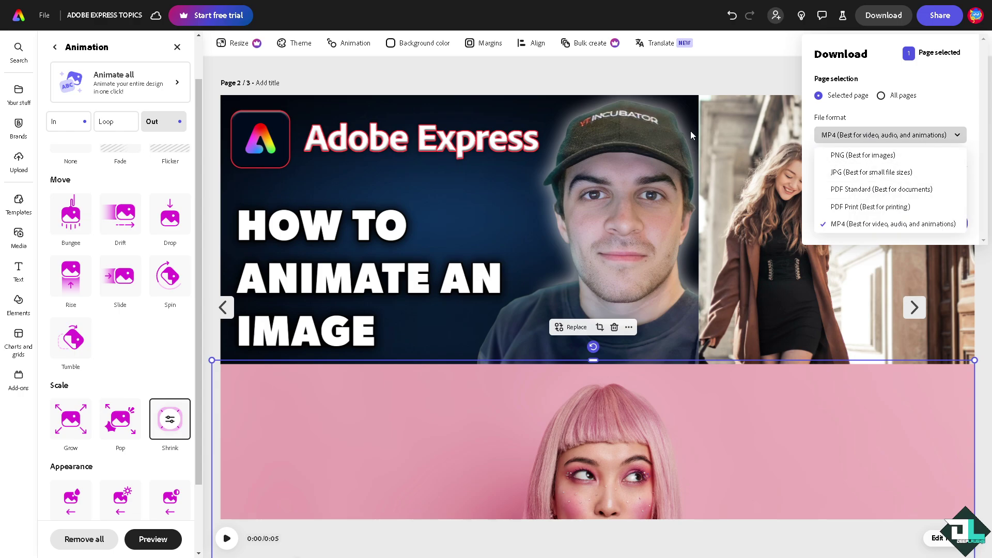
{"action": "left_click", "coordinate": [650, 81]}
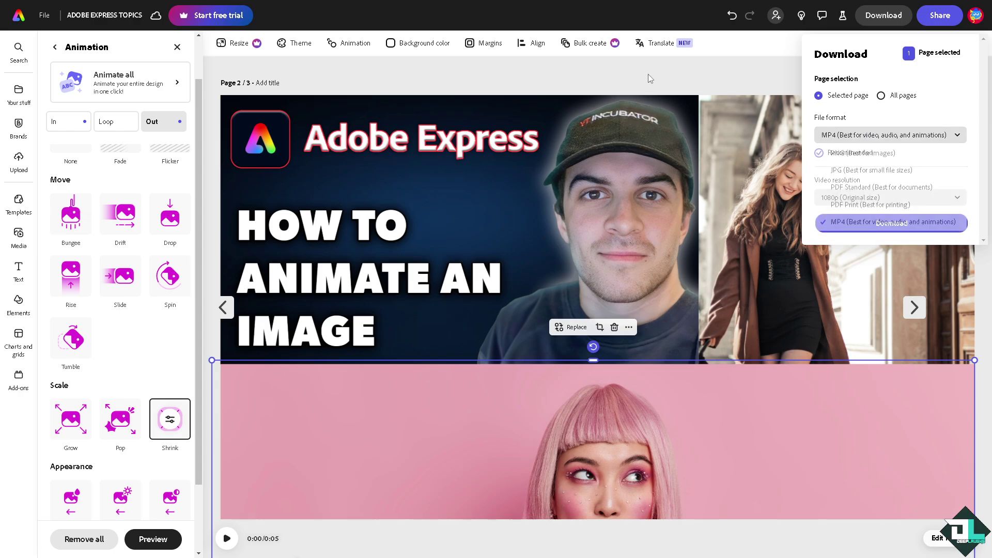
Copy the design's share link, then play back page 2's animations
{"action": "left_click", "coordinate": [939, 17]}
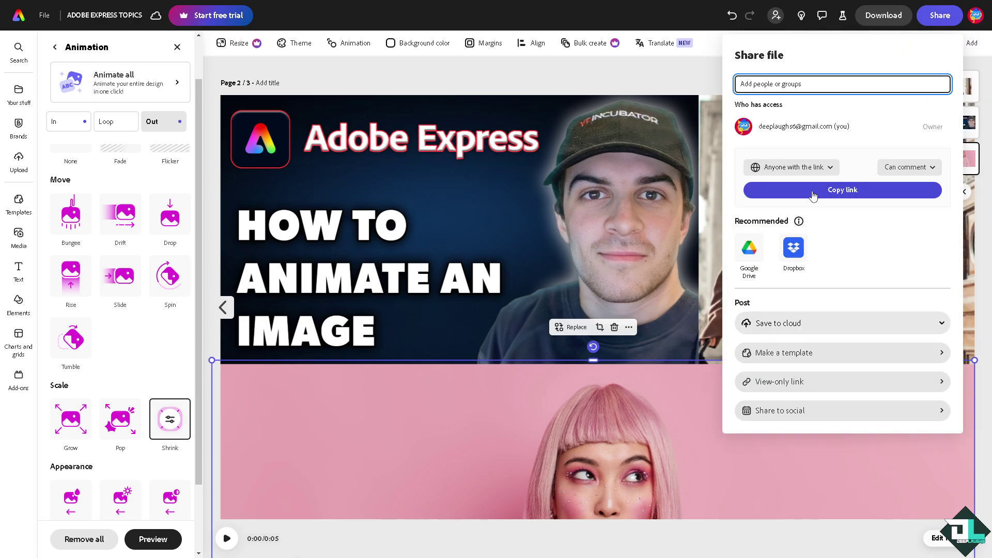
{"action": "left_click", "coordinate": [814, 192]}
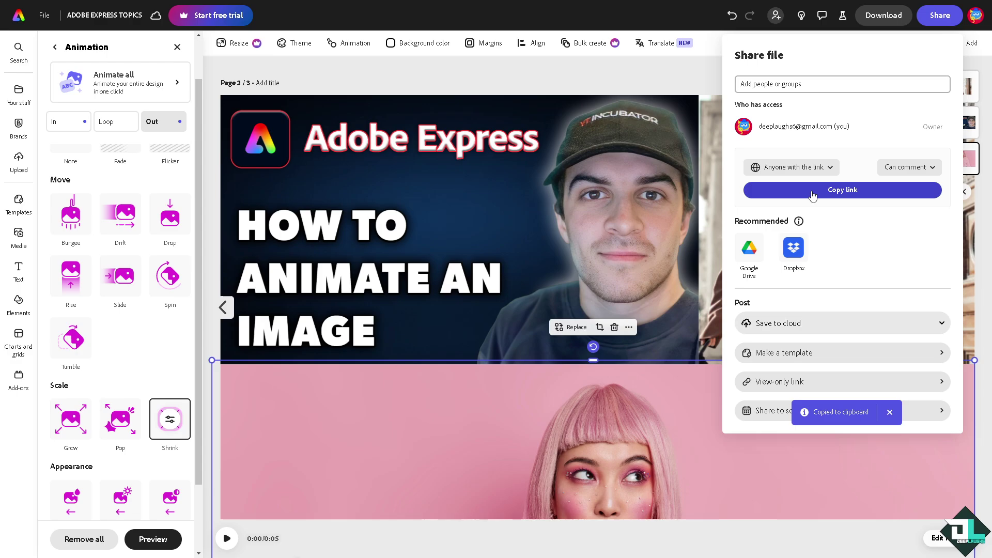
{"action": "left_click", "coordinate": [337, 75]}
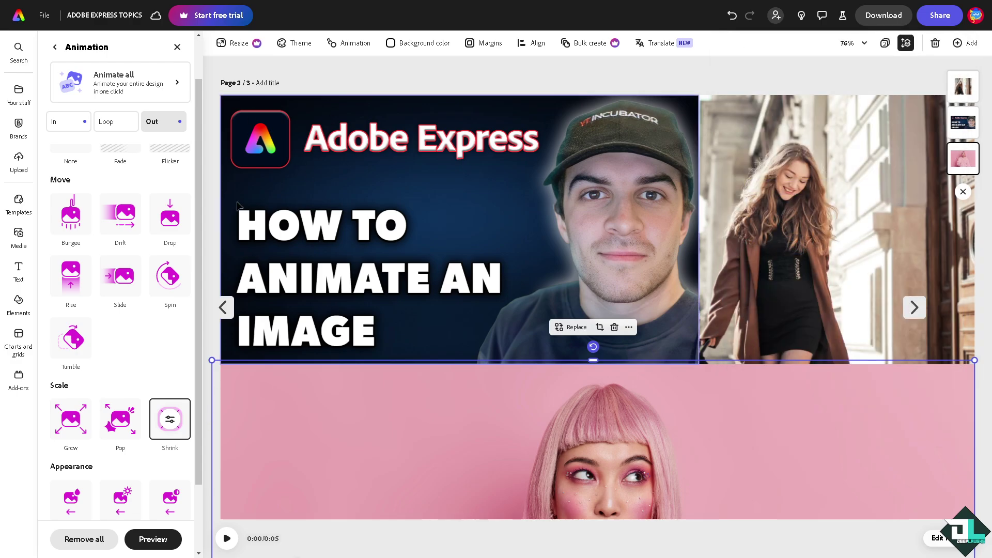
{"action": "left_click", "coordinate": [178, 47]}
{"action": "left_click", "coordinate": [62, 539]}
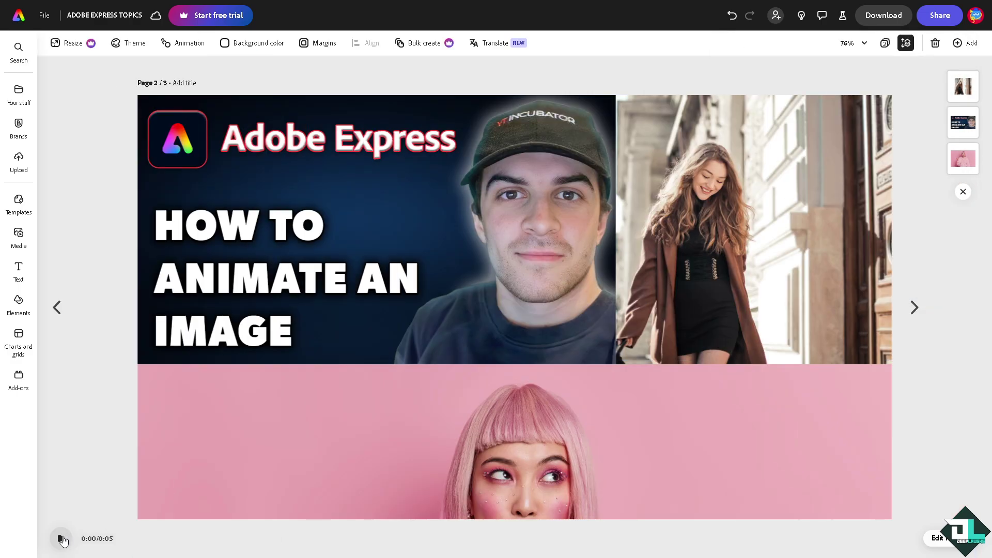